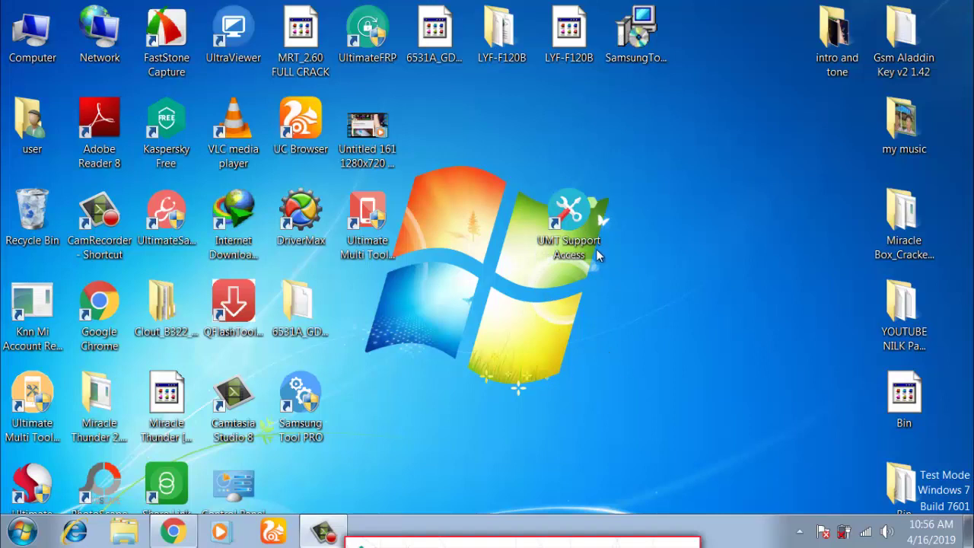
# Look through the Installers folder in the support area and return to the main folder list
pyautogui.moveTo(598, 255); pyautogui.dragTo(386, 302)
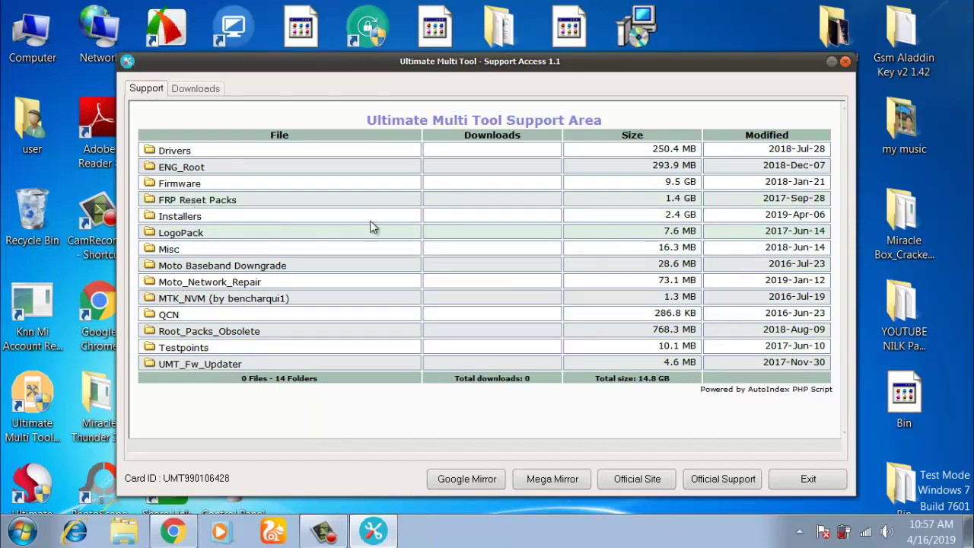
pyautogui.click(191, 218)
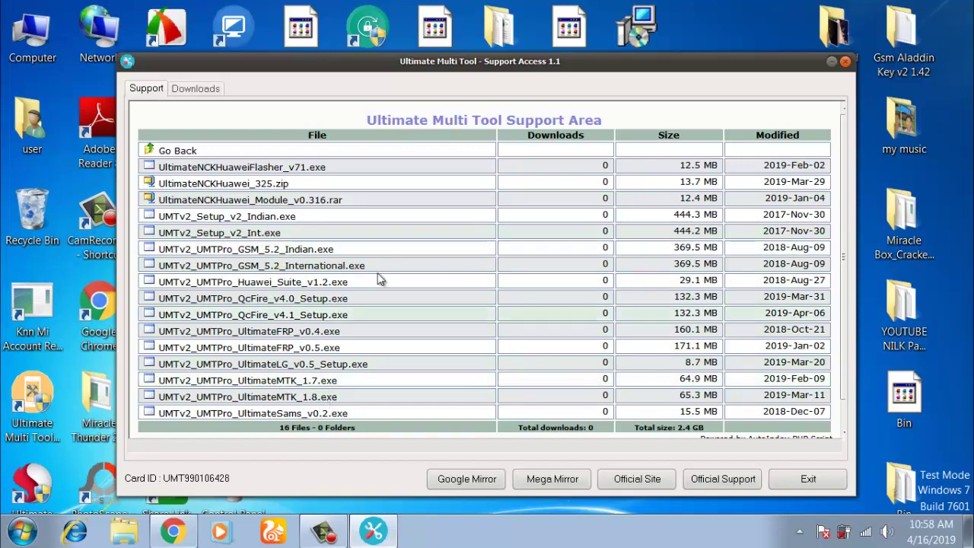
pyautogui.click(187, 152)
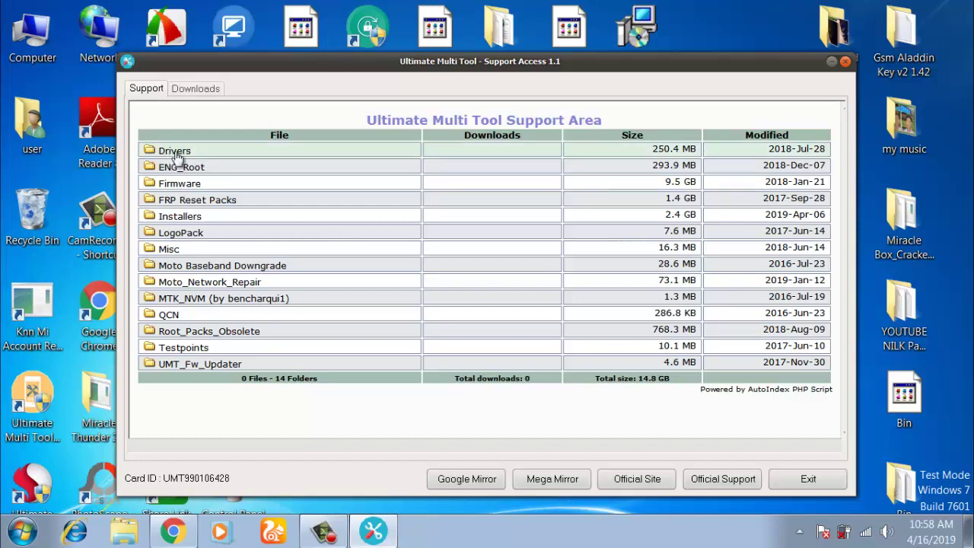
# Add SciU2S_1.5.6.rar from the SPD_USB_DRIVER folder under Drivers to the download queue
pyautogui.click(174, 152)
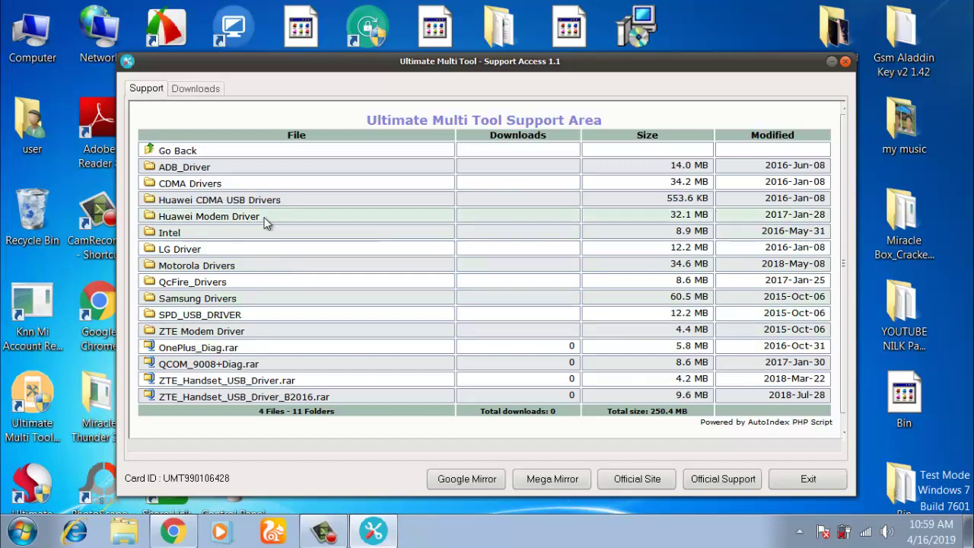
pyautogui.click(225, 315)
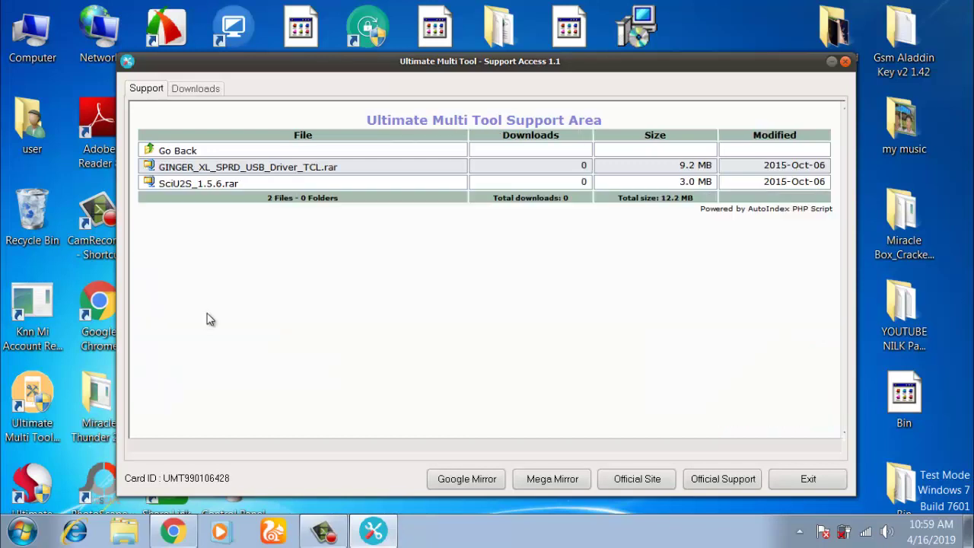
pyautogui.click(216, 186)
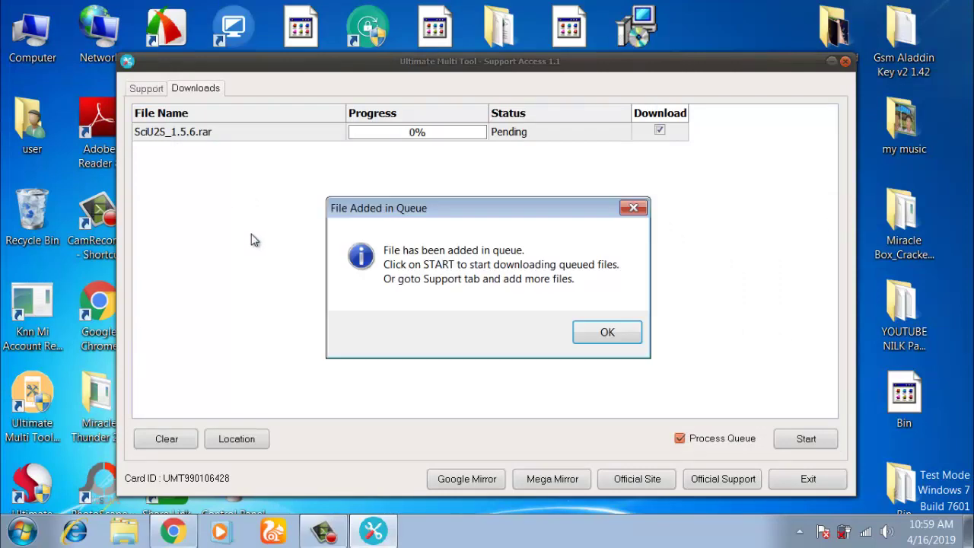
pyautogui.click(615, 336)
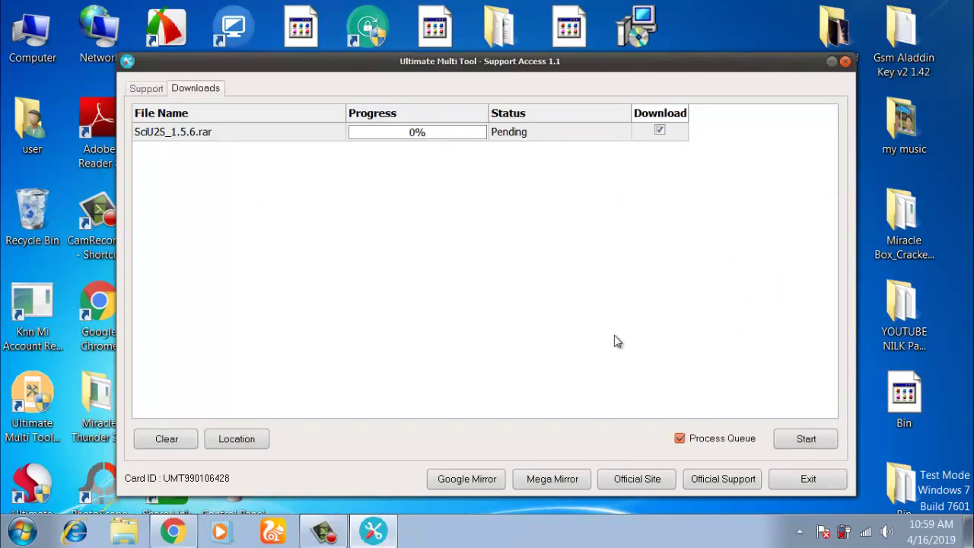
# Open the download location, delete all the old GINGER_XL_SPRD_USB_Driver_TCL and SciU2S_1.5.6 folders and archives, and close the folder window
pyautogui.click(255, 448)
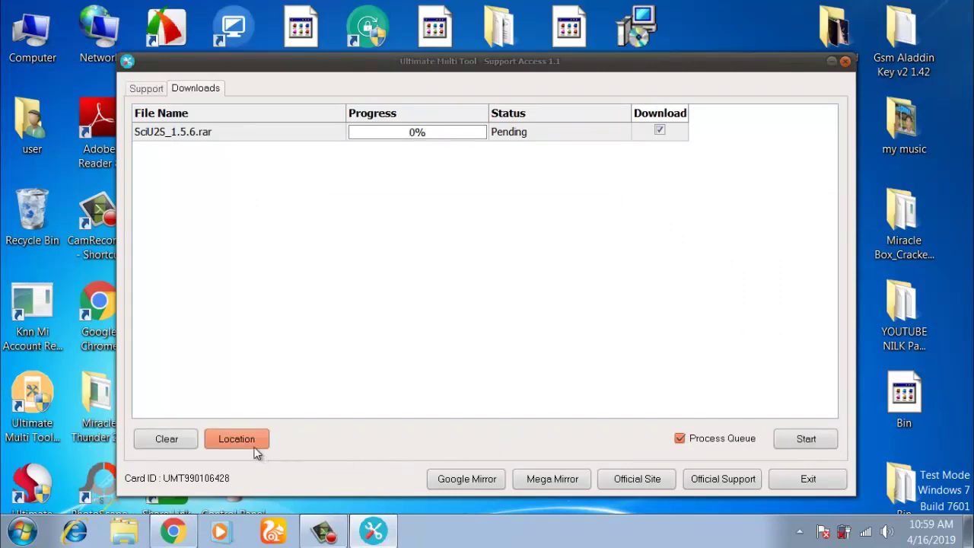
pyautogui.moveTo(242, 309); pyautogui.dragTo(255, 183)
pyautogui.rightClick(242, 190)
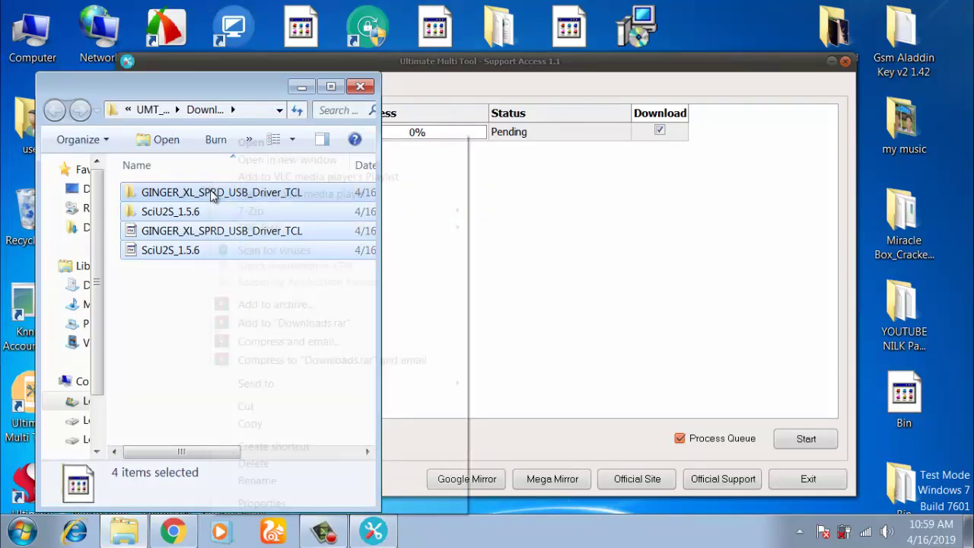
pyautogui.click(283, 468)
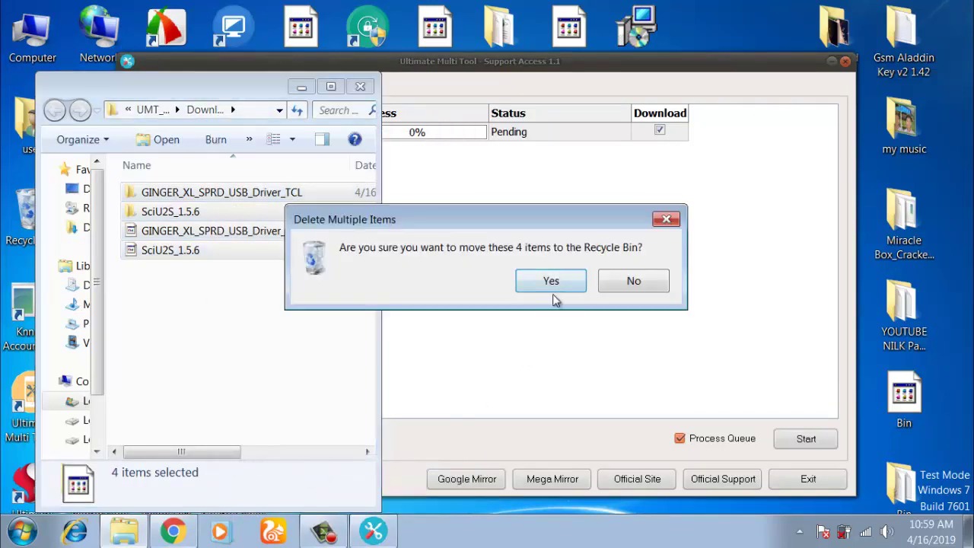
pyautogui.click(553, 291)
pyautogui.click(360, 86)
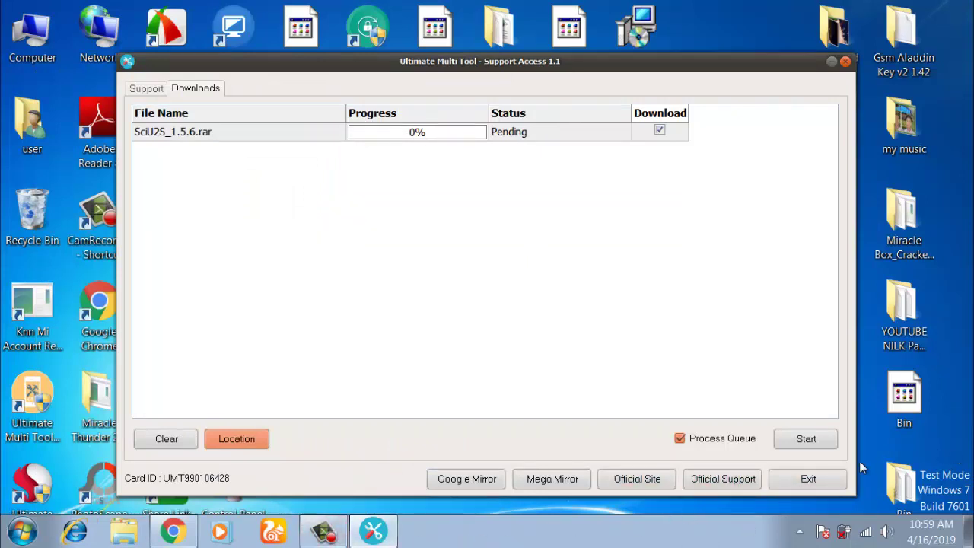
# Download the queued SciU2S_1.5.6.rar and extract it in the download location with 7-Zip into a folder named SciU2S_1.5.6
pyautogui.click(814, 441)
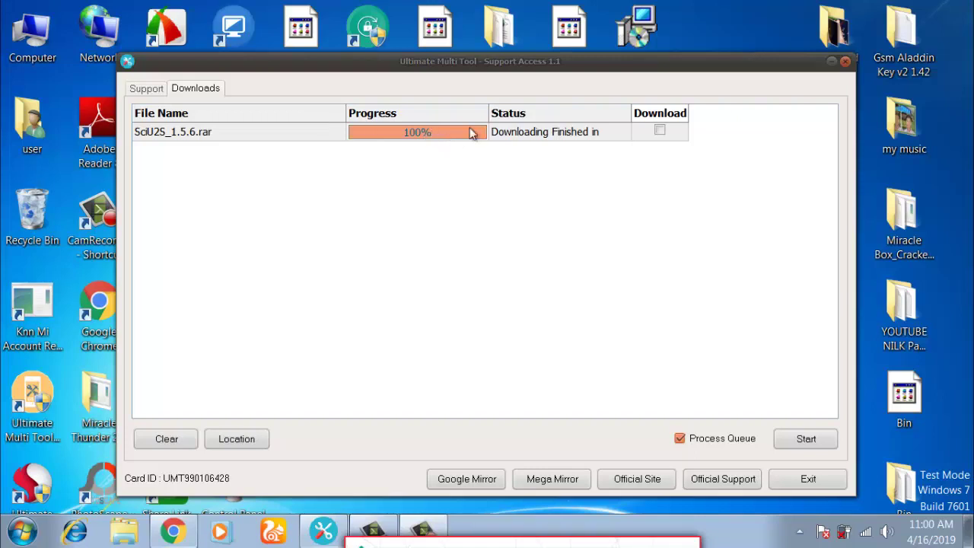
pyautogui.click(249, 443)
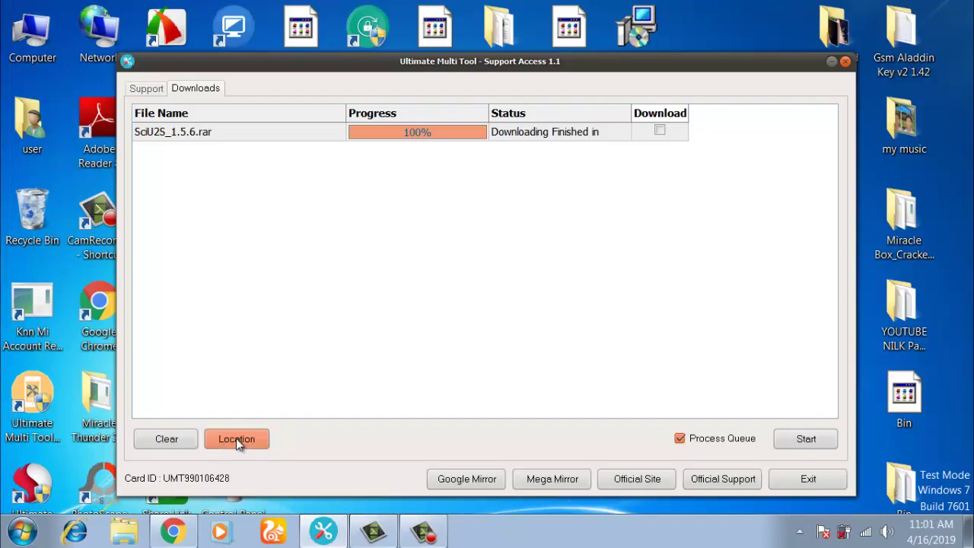
pyautogui.click(239, 443)
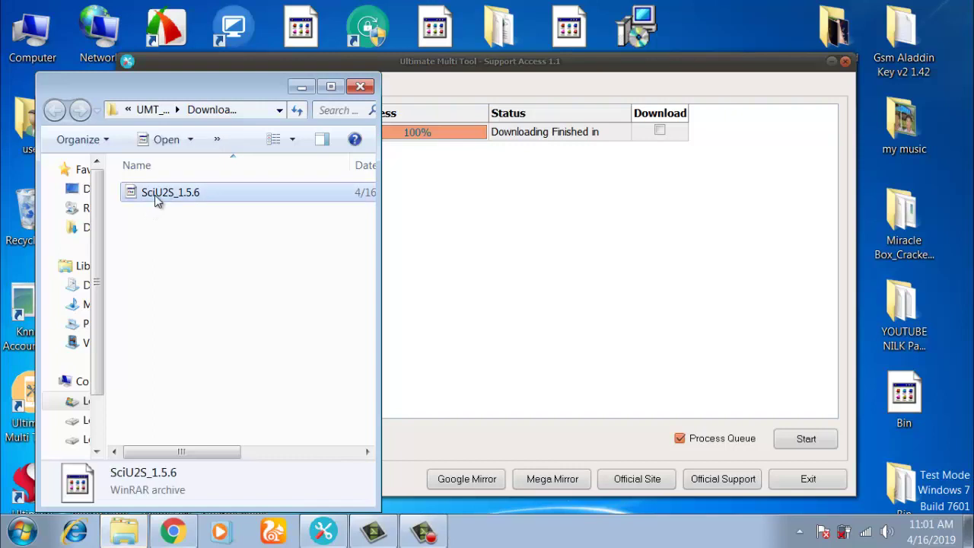
pyautogui.rightClick(155, 195)
pyautogui.moveTo(195, 250)
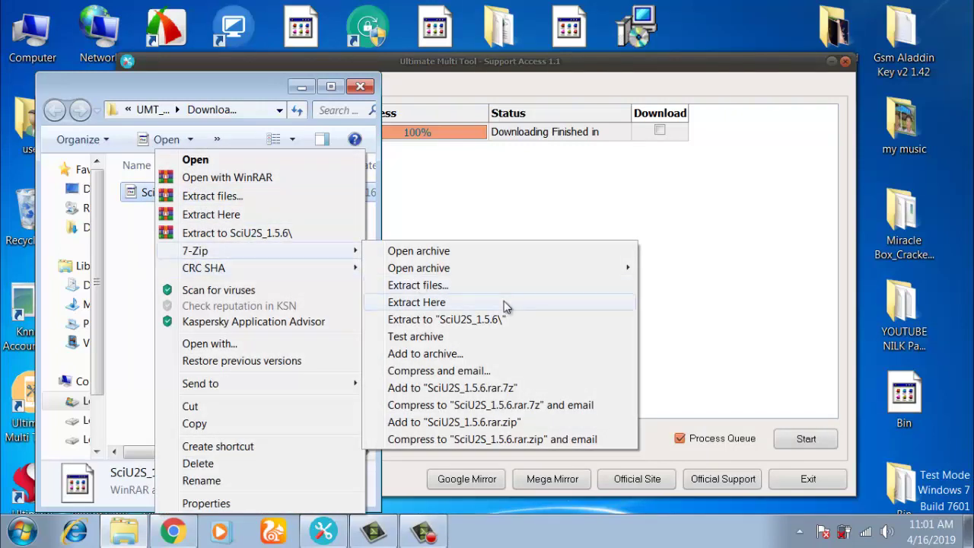
pyautogui.click(487, 324)
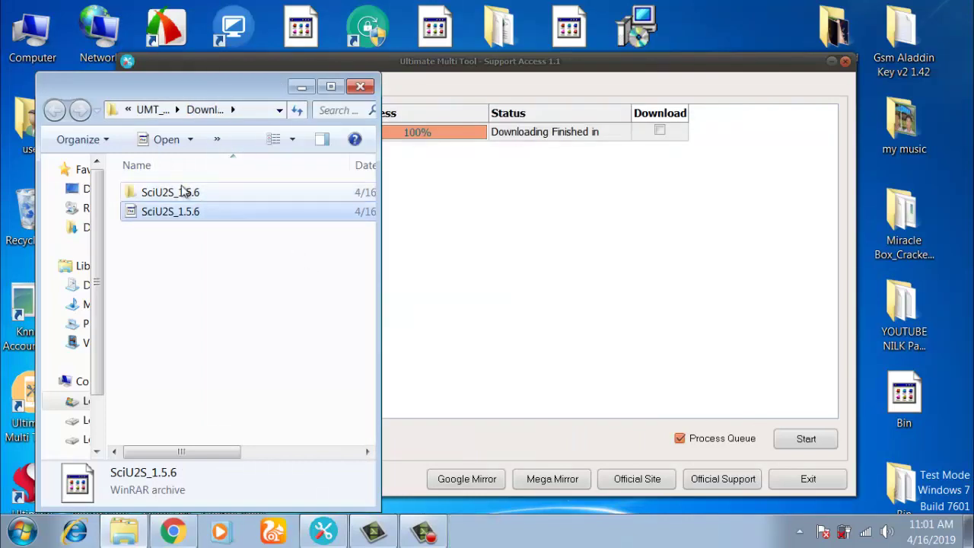
# Examine the extracted SciU2S_1.5.6 folder down to the x64 driver files and return to the downloads folder
pyautogui.click(173, 194)
pyautogui.doubleClick(173, 192)
pyautogui.doubleClick(173, 193)
pyautogui.click(173, 193)
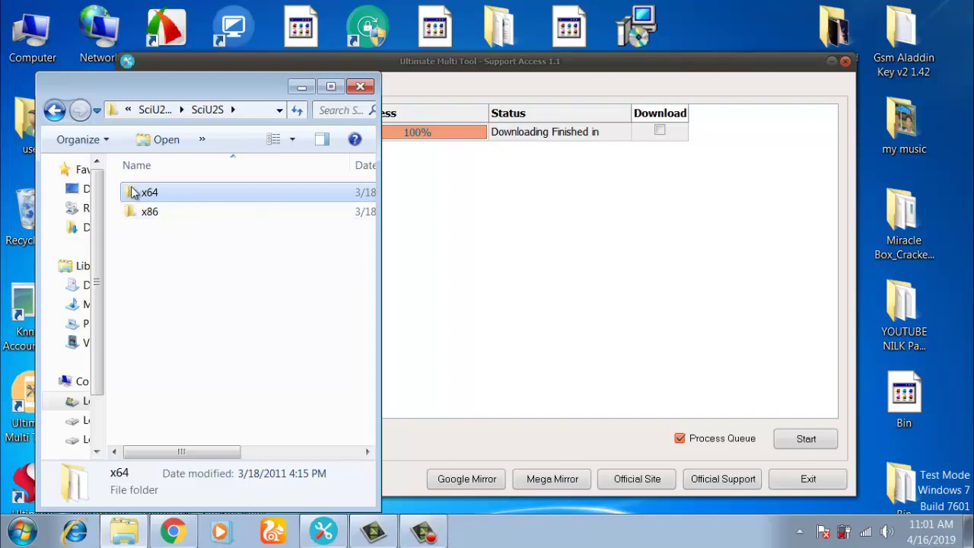
pyautogui.doubleClick(154, 194)
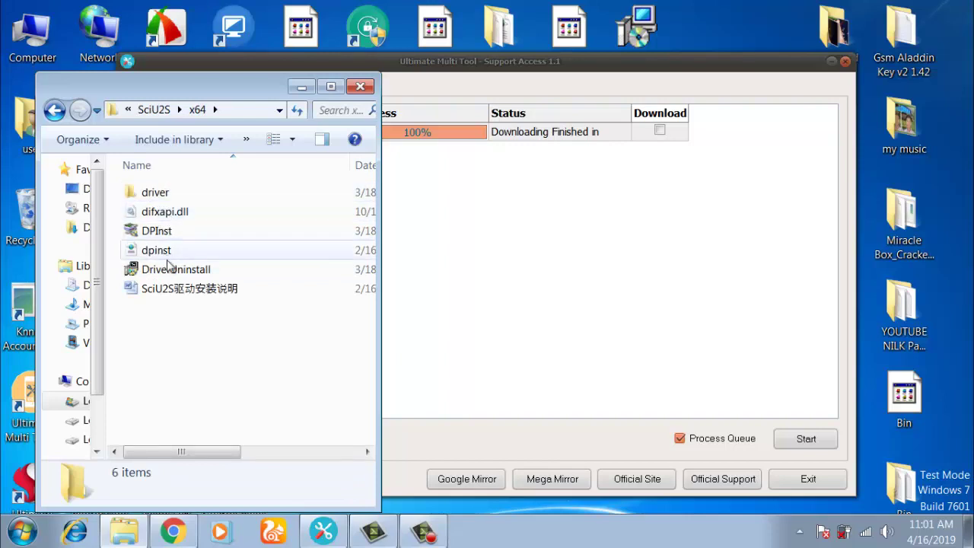
pyautogui.doubleClick(153, 194)
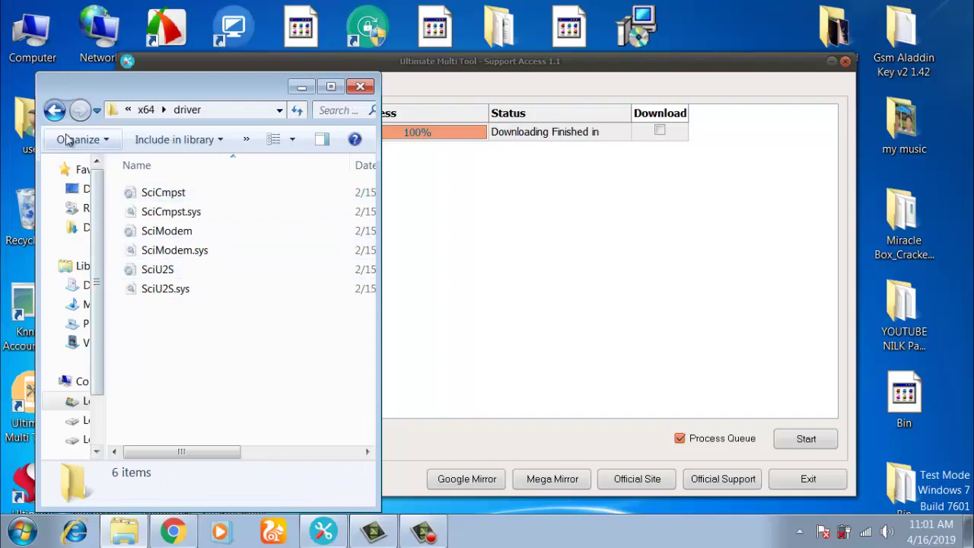
pyautogui.click(55, 111)
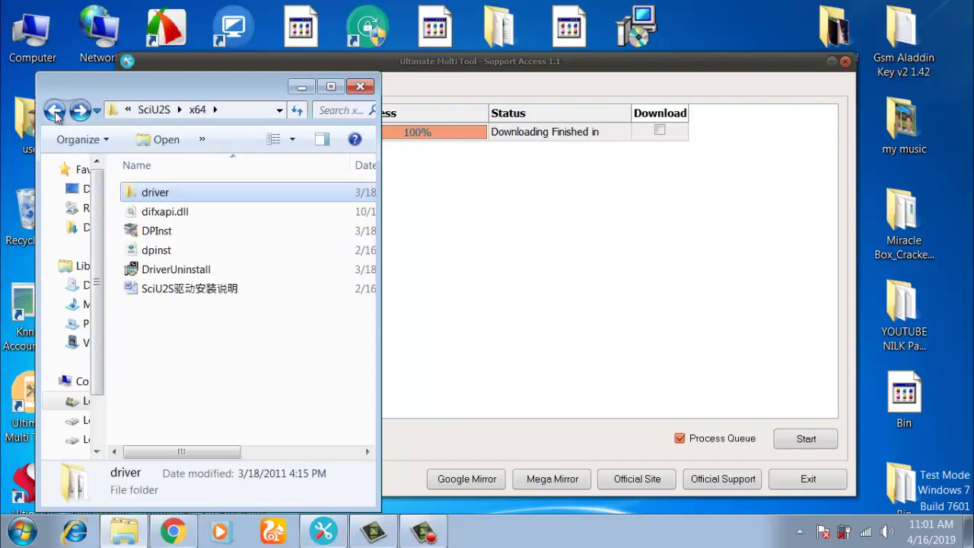
pyautogui.click(54, 112)
pyautogui.click(55, 112)
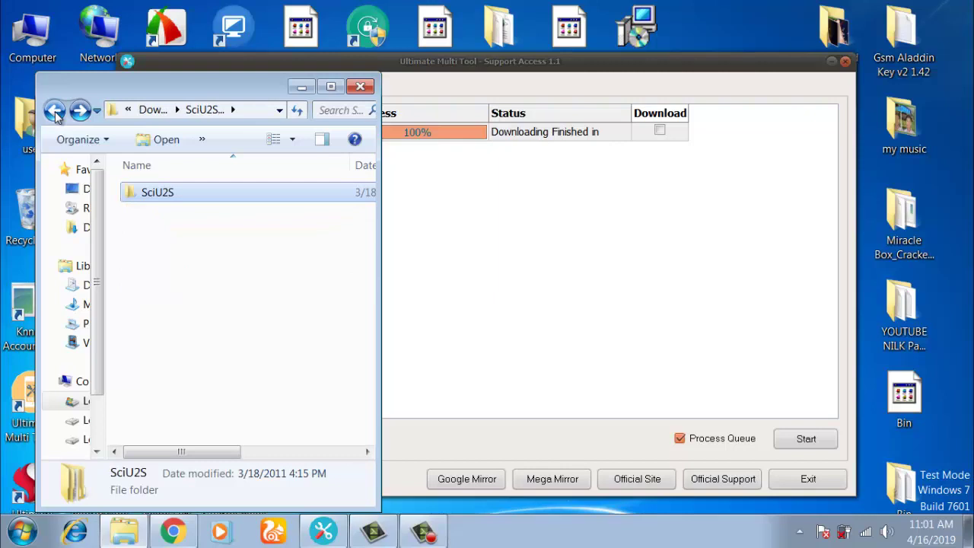
pyautogui.click(55, 112)
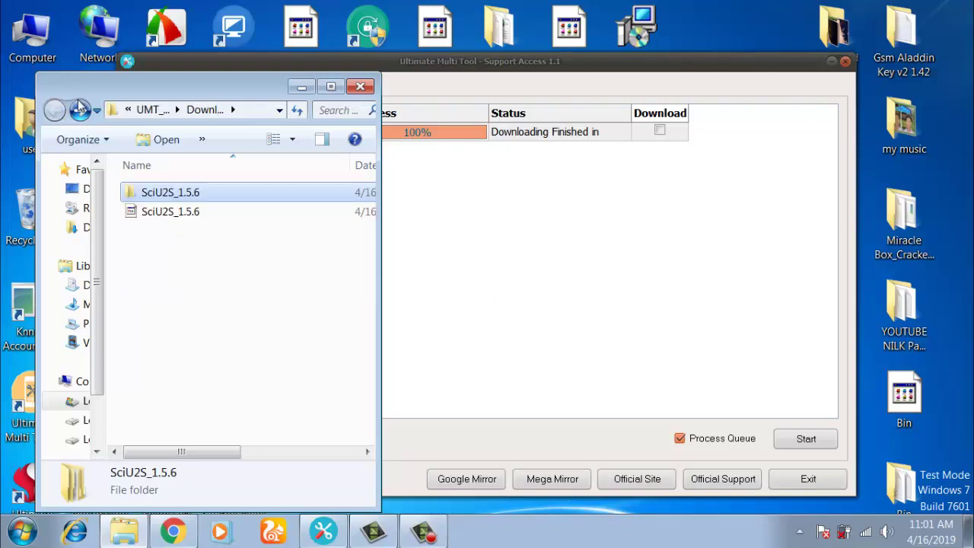
# Revisit the x64 folder inside SciU2S, go back to its parent folder and minimize the folder window
pyautogui.doubleClick(190, 192)
pyautogui.doubleClick(190, 191)
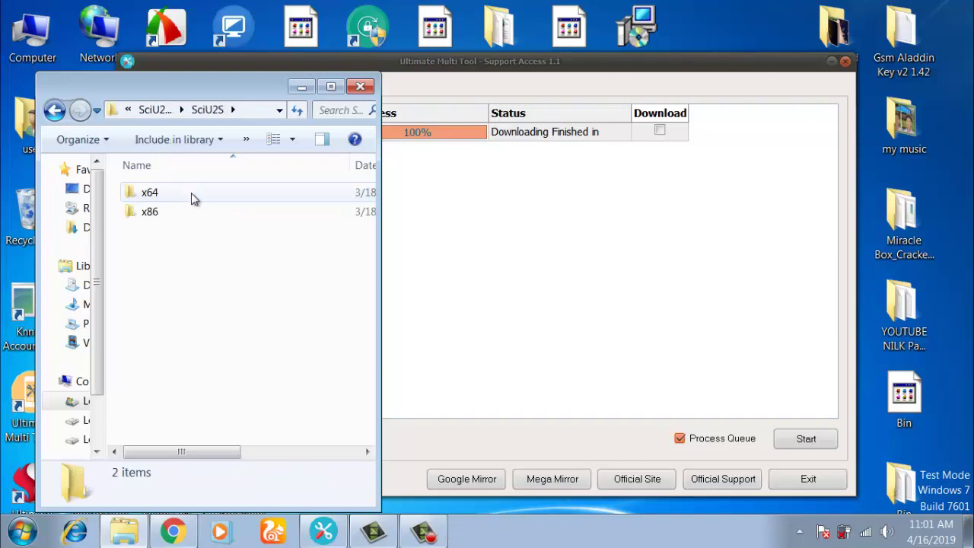
pyautogui.doubleClick(191, 192)
pyautogui.click(55, 112)
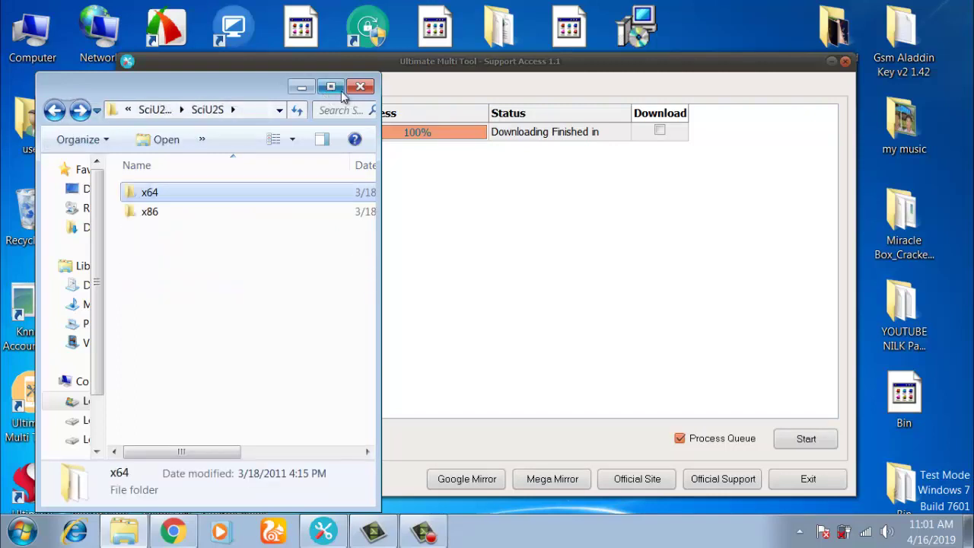
pyautogui.click(301, 87)
# Queue GINGER_XL_SPRD_USB_Driver_TCL.rar from the support area and start its download
pyautogui.click(141, 88)
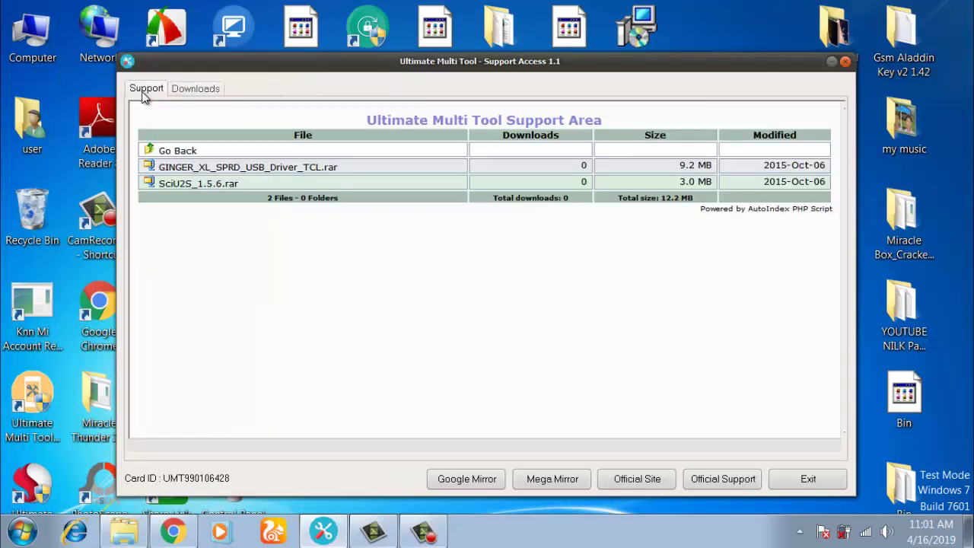
pyautogui.click(262, 172)
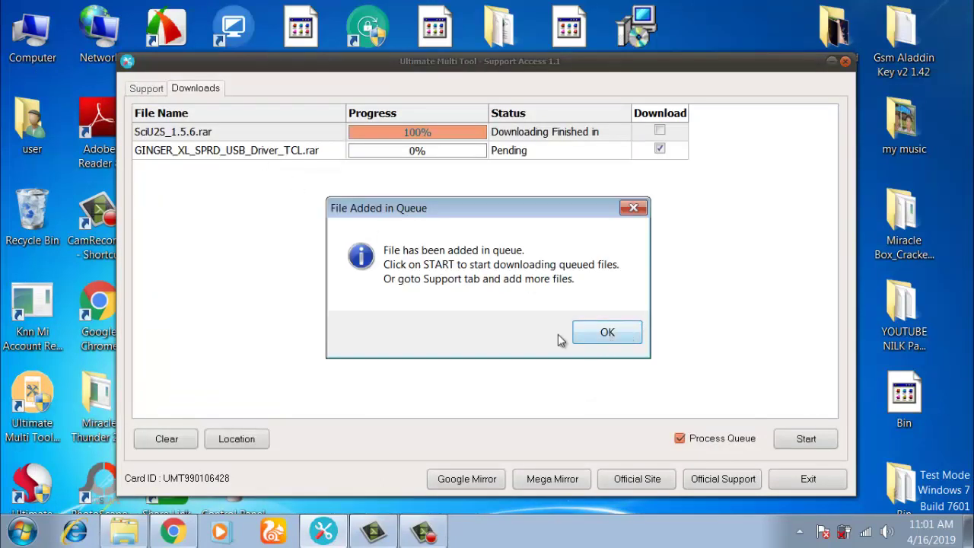
pyautogui.click(609, 334)
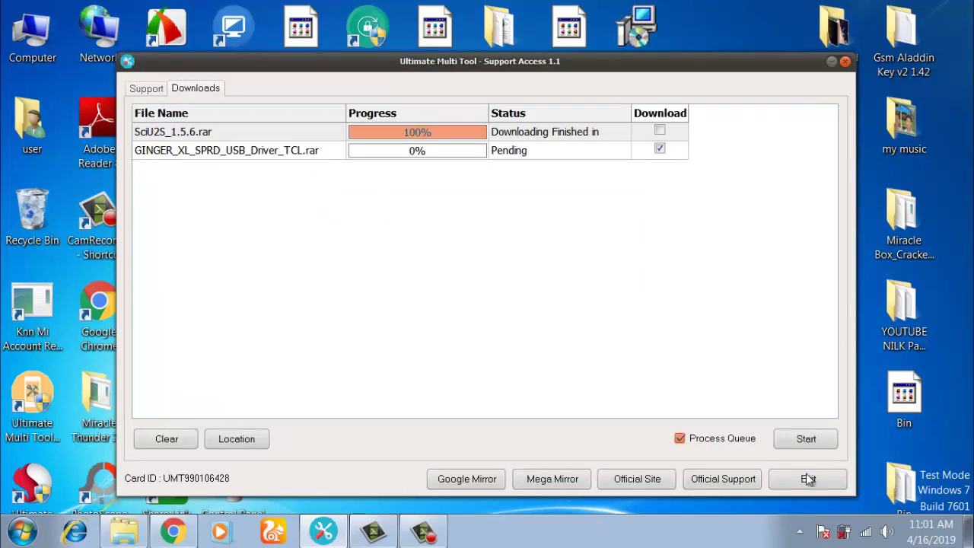
pyautogui.click(808, 444)
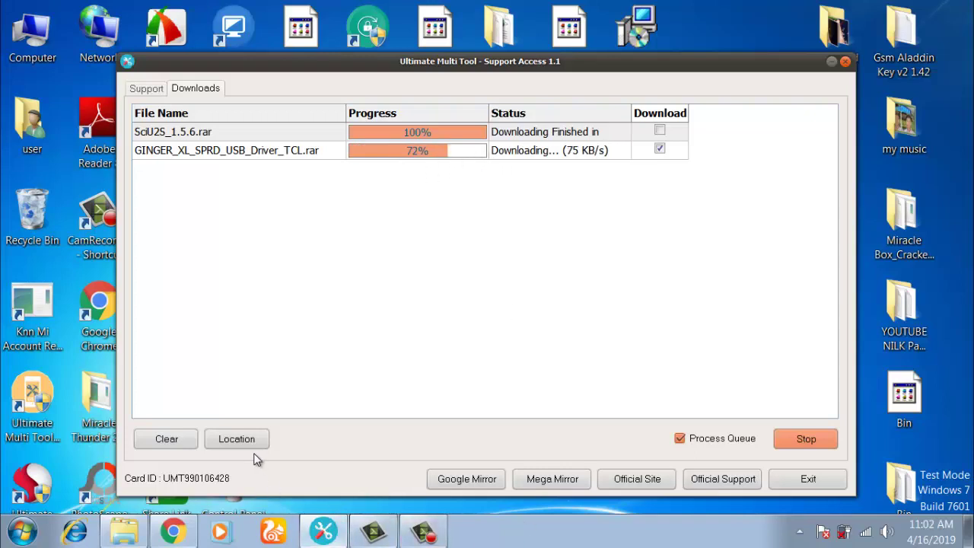
# Extract the downloaded GINGER_XL_SPRD_USB_Driver_TCL archive with 7-Zip into a folder of the same name and open that folder
pyautogui.click(235, 439)
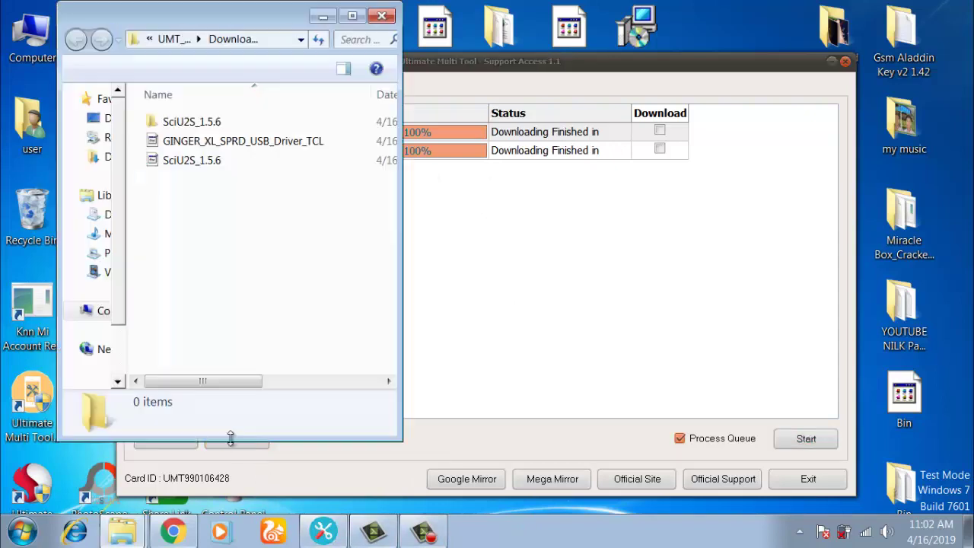
pyautogui.click(196, 143)
pyautogui.rightClick(197, 143)
pyautogui.moveTo(281, 248)
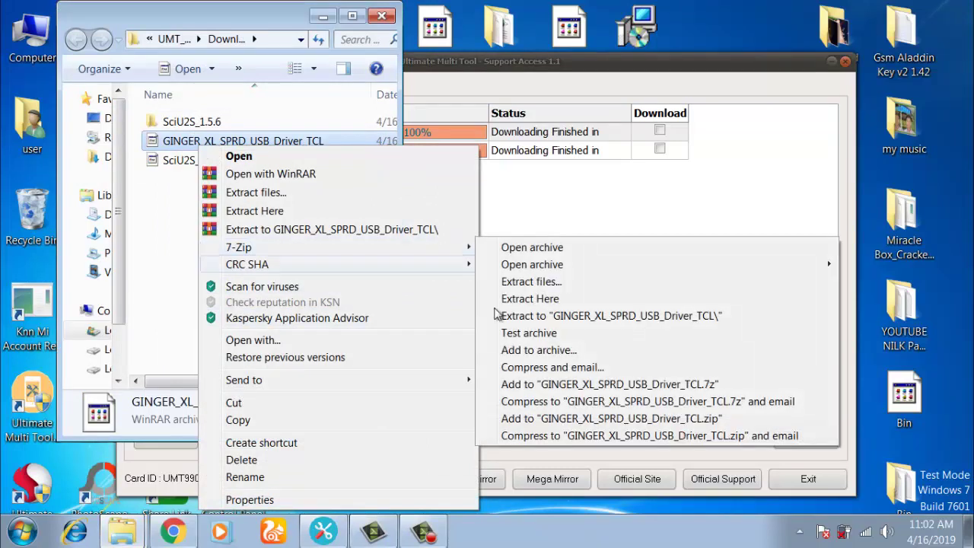
pyautogui.click(626, 322)
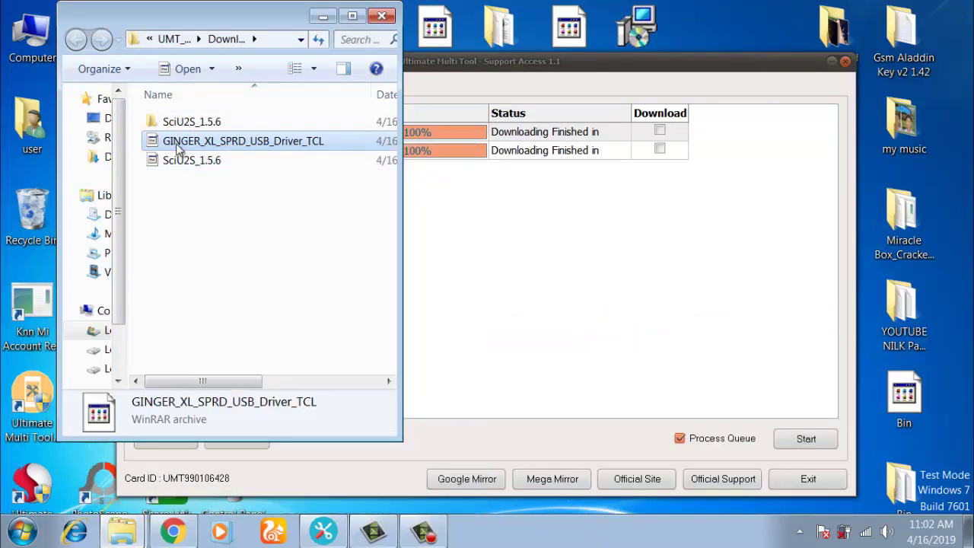
pyautogui.doubleClick(240, 125)
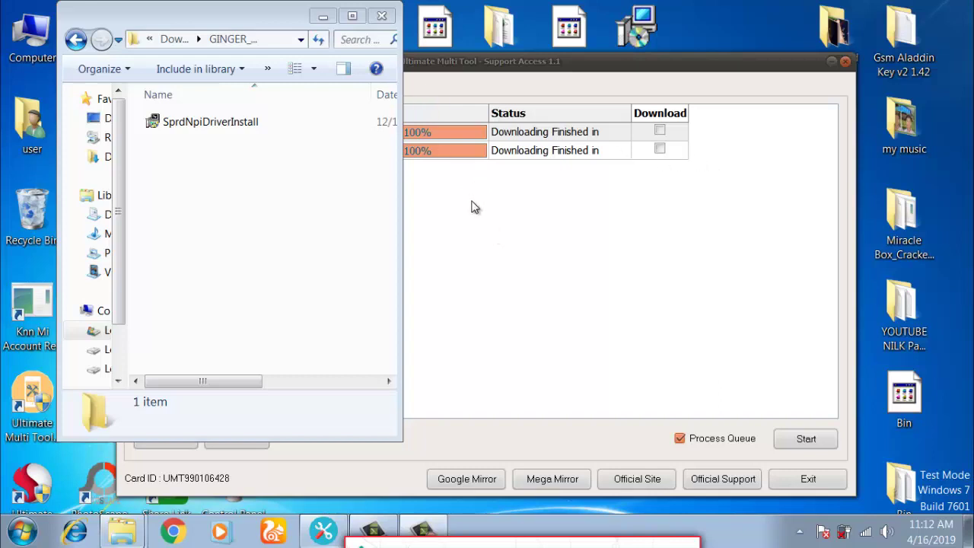
# Close the folder window and return to the Drivers folder list in the support area
pyautogui.click(382, 15)
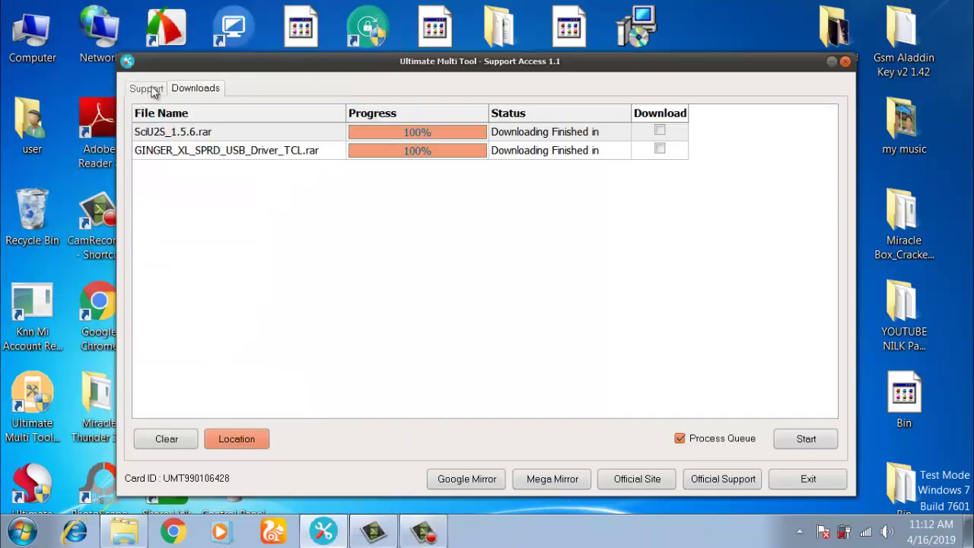
pyautogui.click(152, 89)
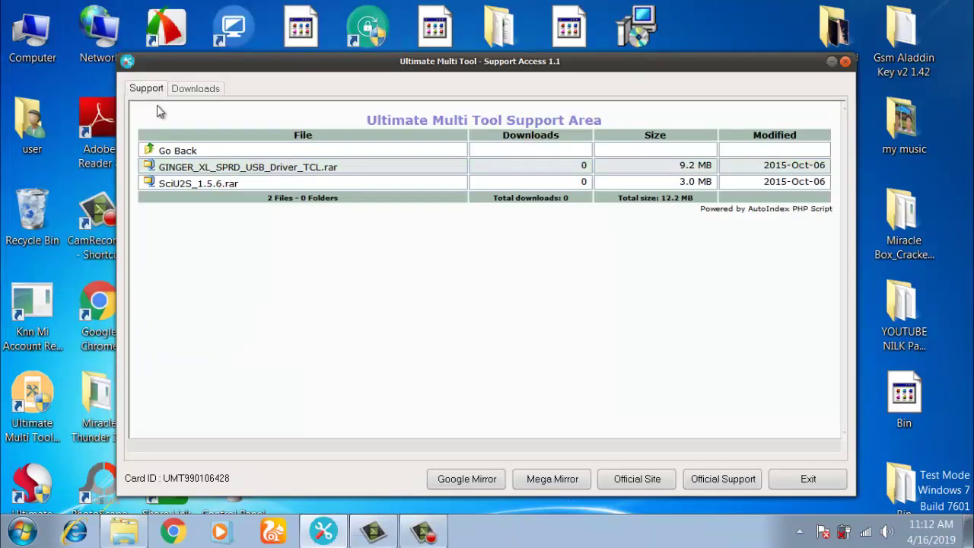
pyautogui.click(174, 150)
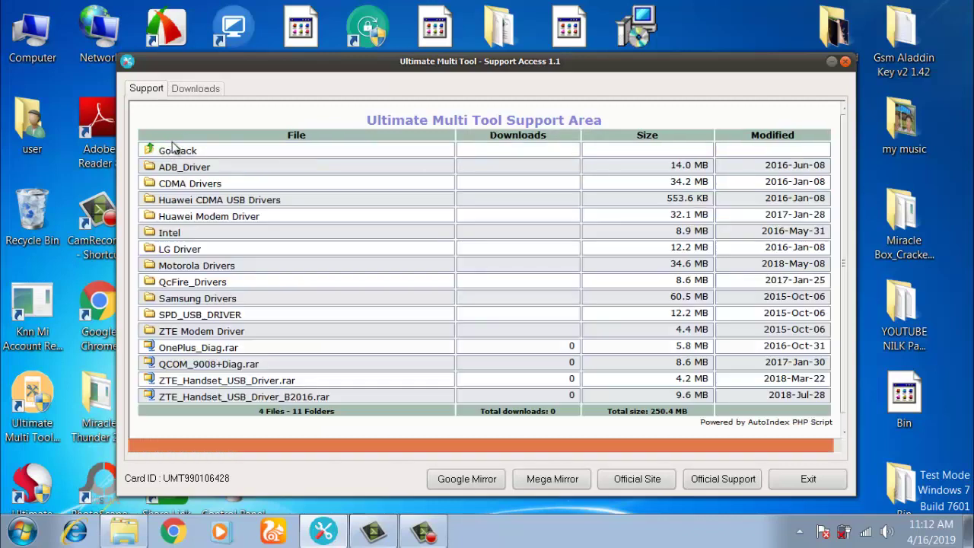